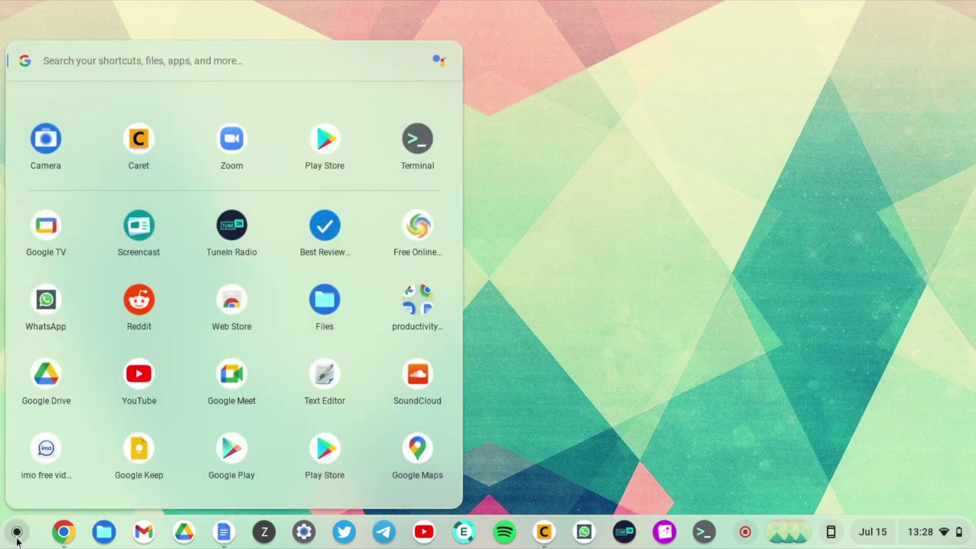
- Launch the Camera app by searching 'cam' in the launcher
{"action": "type", "text": "cam"}
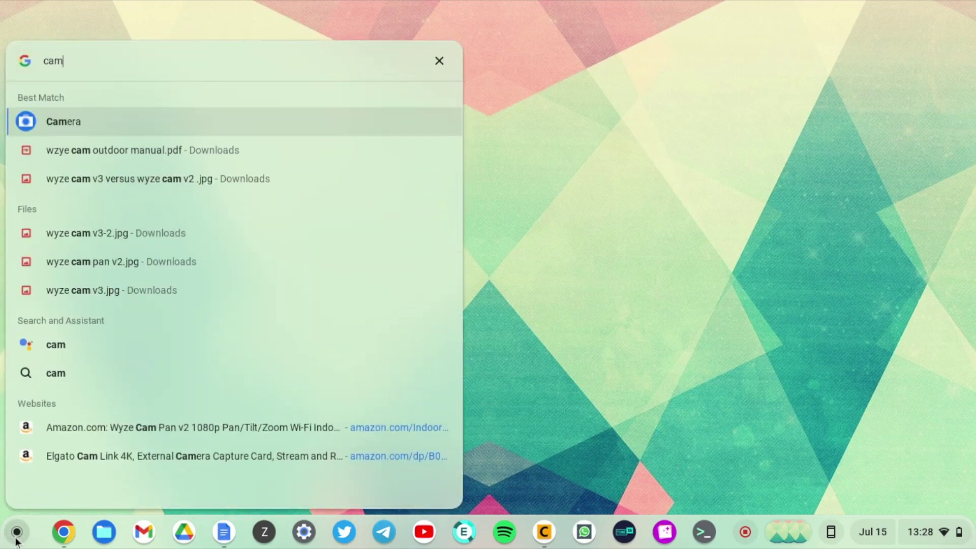
{"action": "key", "text": "Return"}
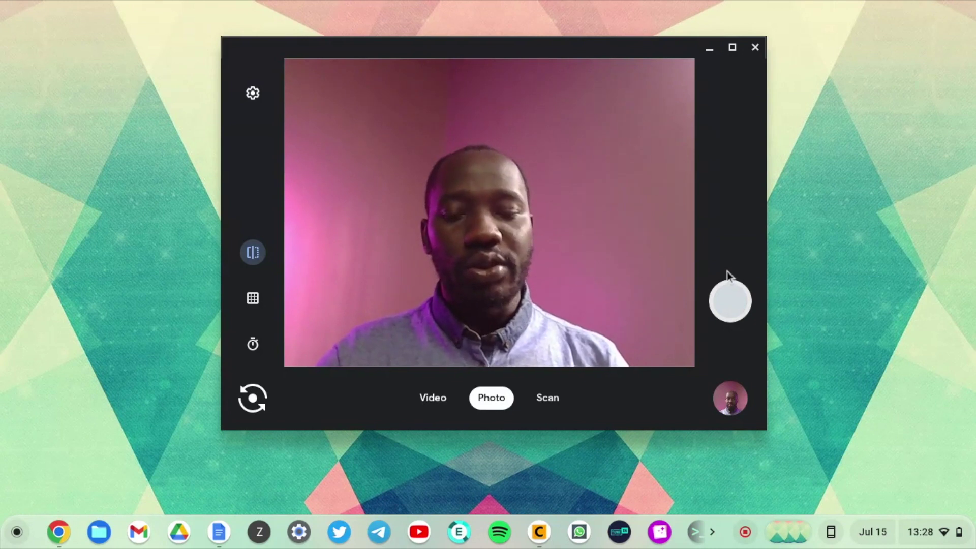
{"action": "left_click", "coordinate": [730, 400]}
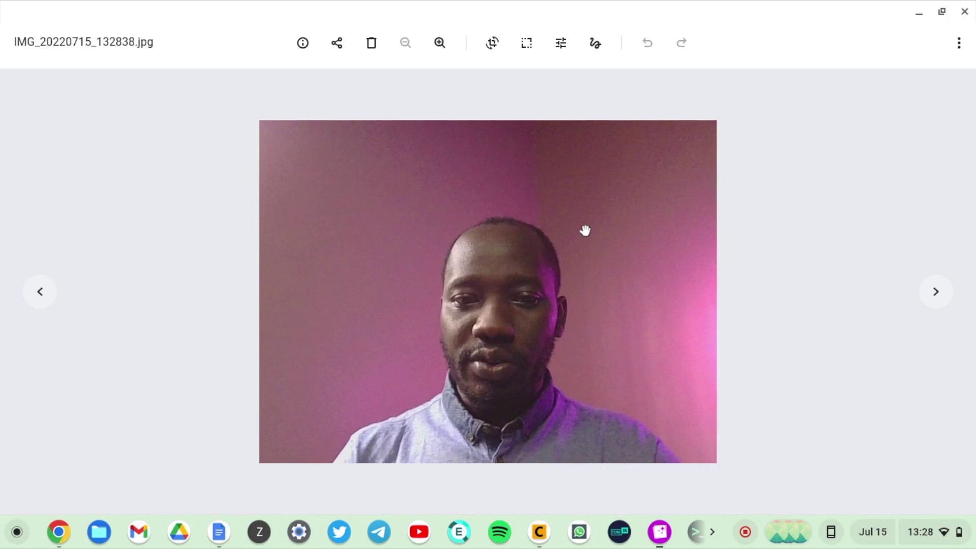
- Back in the camera, try a 3x3 framing grid, turn it off, and set a 3-second timer
{"action": "left_click", "coordinate": [918, 12]}
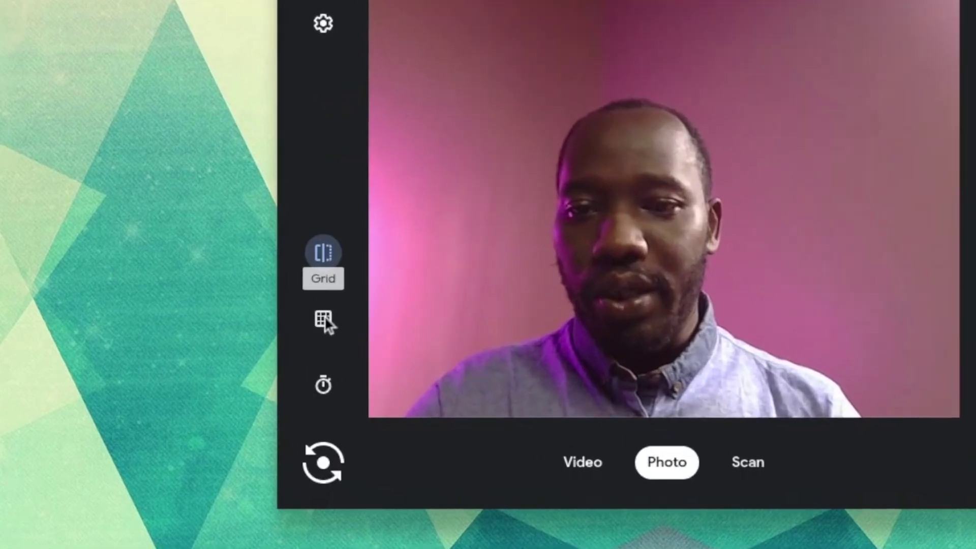
{"action": "left_click", "coordinate": [324, 320]}
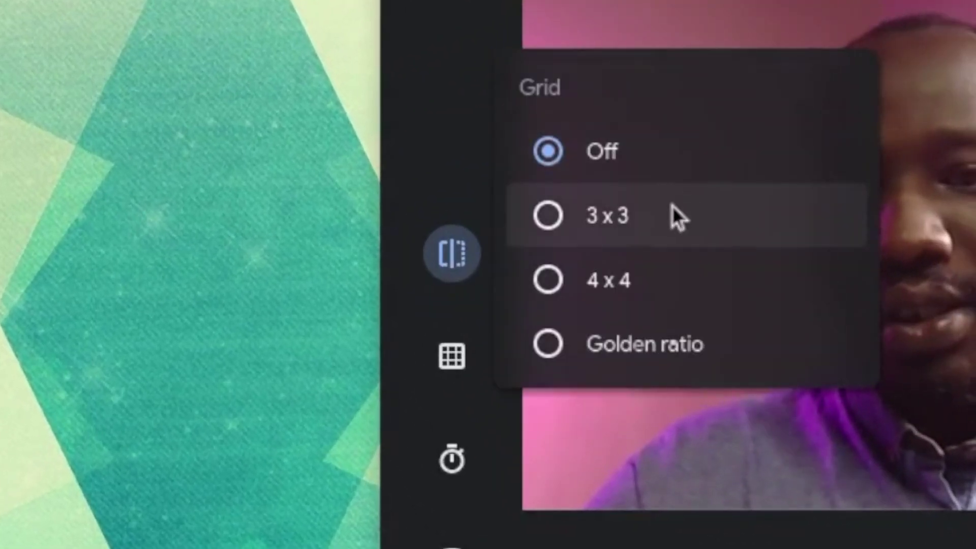
{"action": "left_click", "coordinate": [672, 205]}
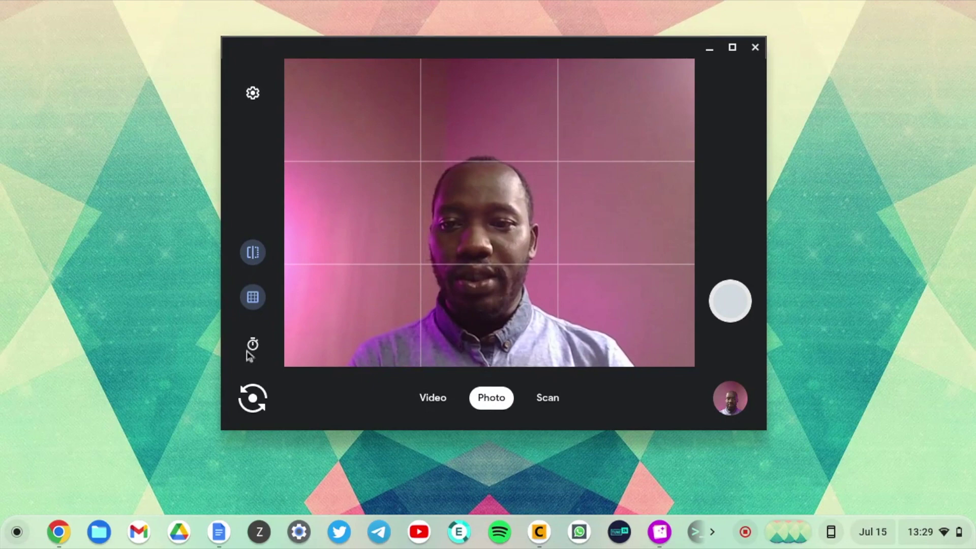
{"action": "left_click", "coordinate": [253, 296]}
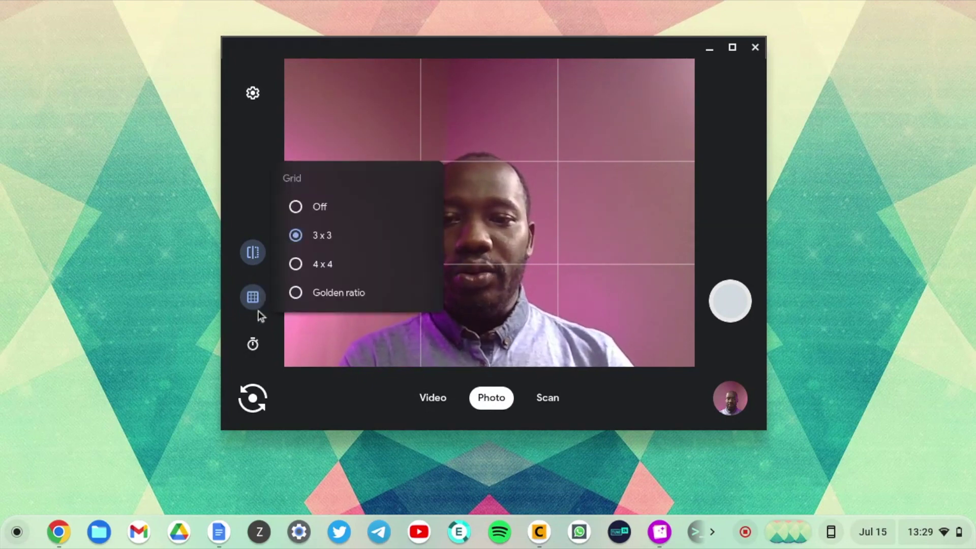
{"action": "left_click", "coordinate": [334, 211]}
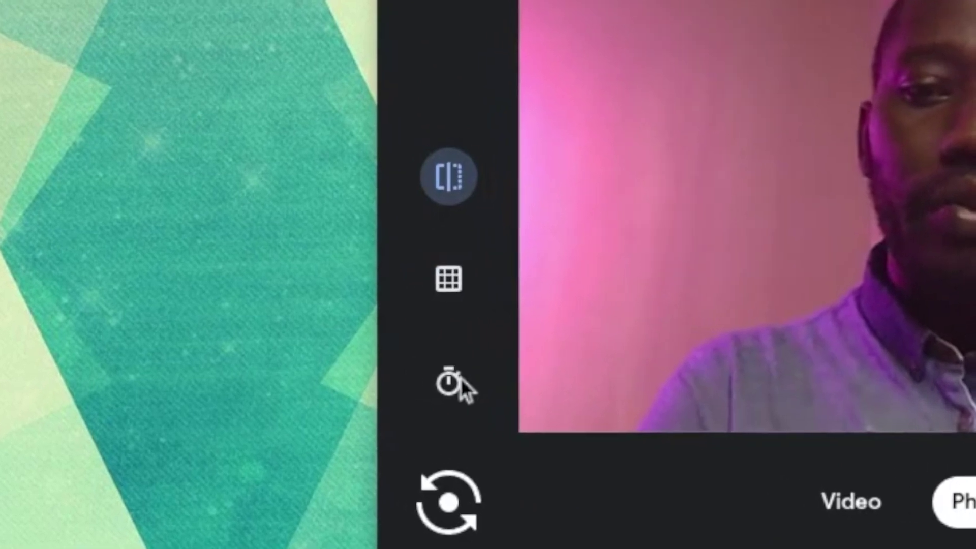
{"action": "left_click", "coordinate": [254, 343]}
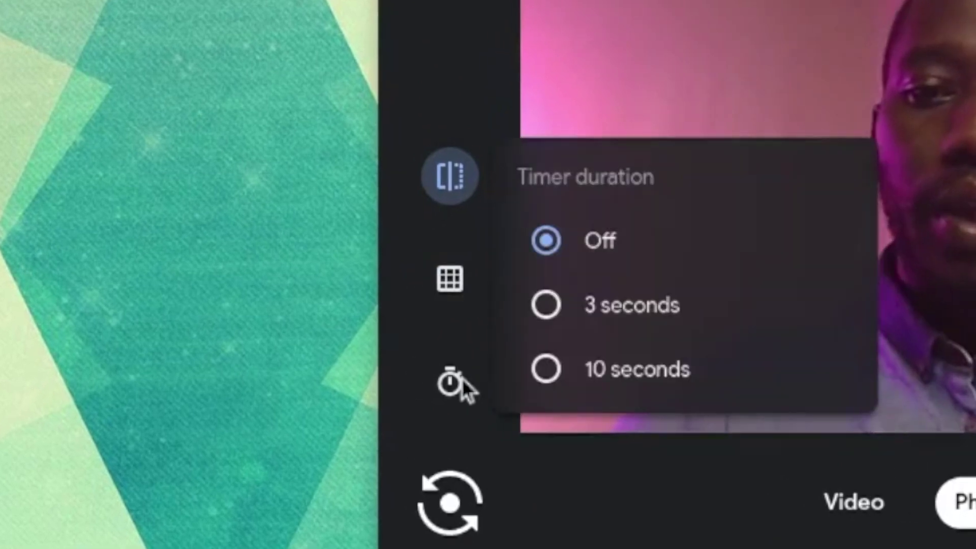
{"action": "left_click", "coordinate": [603, 309]}
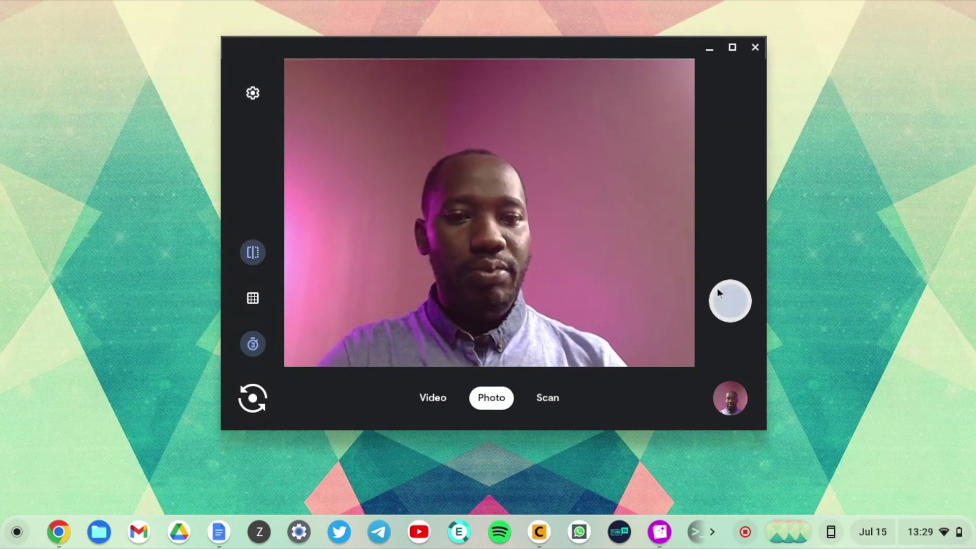
- Take a 3-second timed photo, turn the timer off, and switch to the next camera and back
{"action": "left_click", "coordinate": [726, 297]}
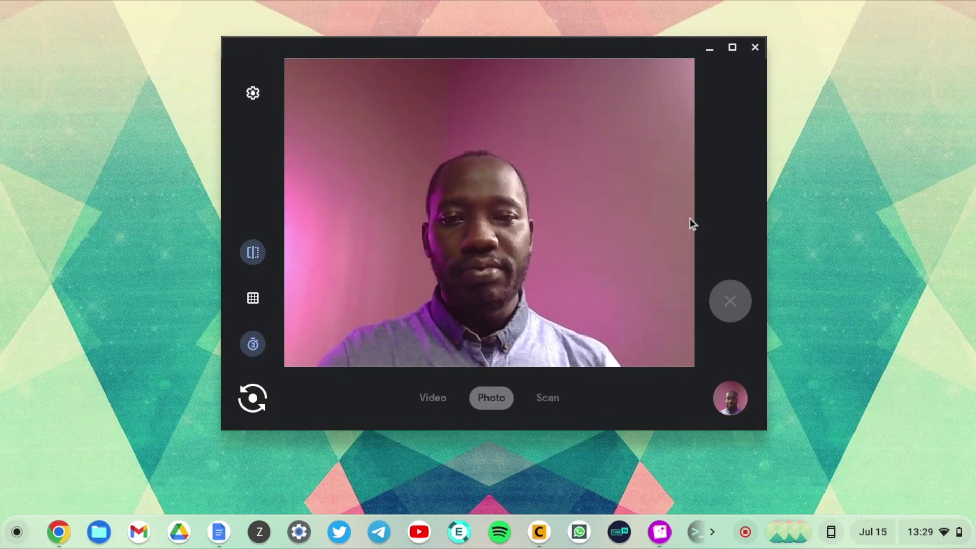
{"action": "left_click", "coordinate": [252, 345]}
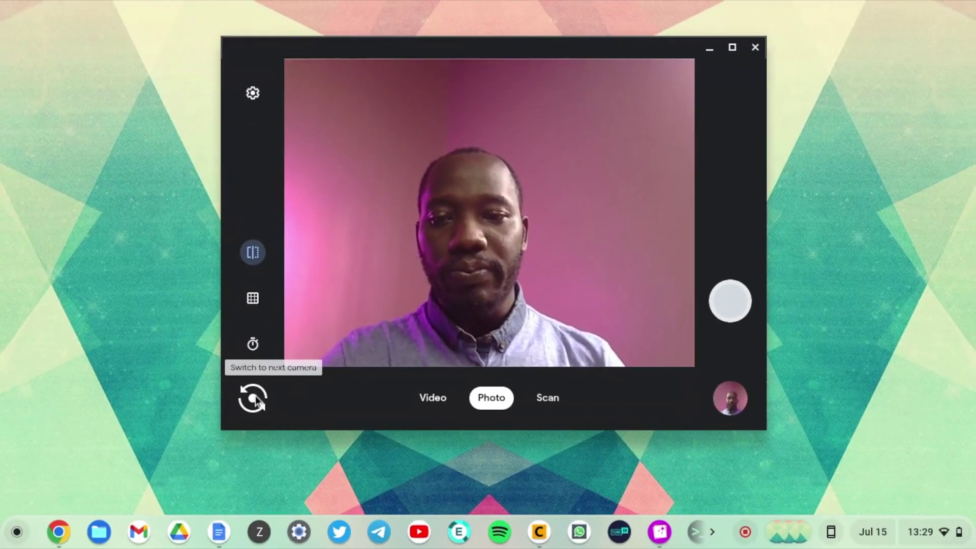
{"action": "left_click", "coordinate": [253, 398]}
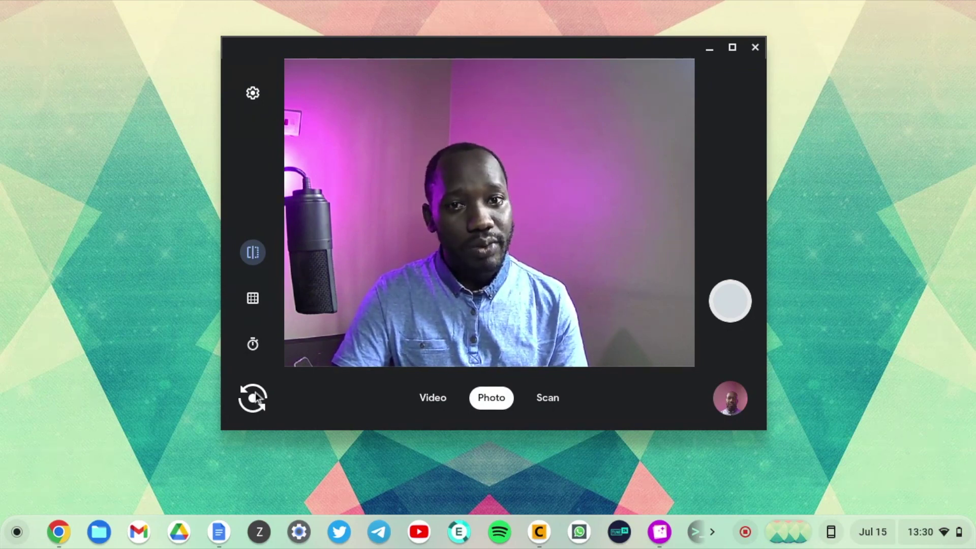
{"action": "left_click", "coordinate": [252, 398]}
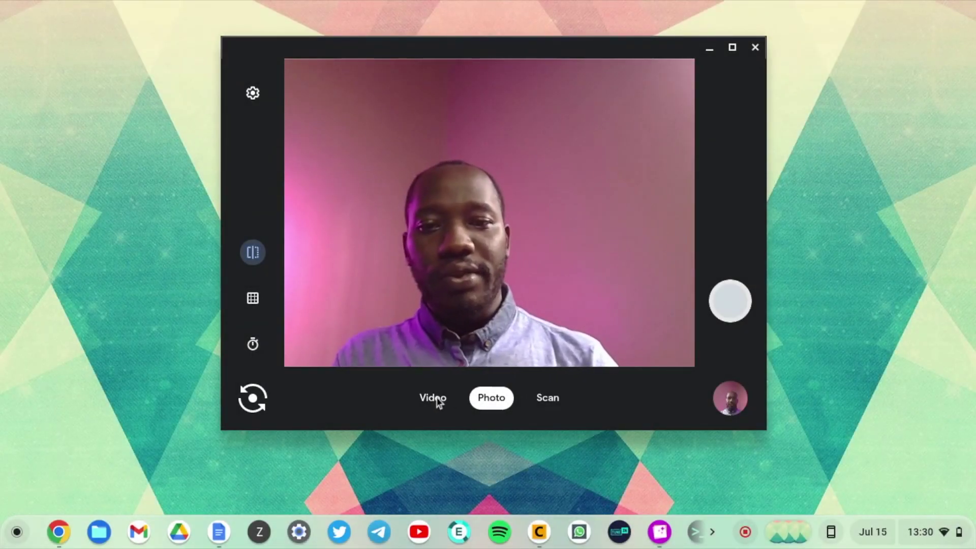
- Record a short video clip, view it in the gallery, then toggle GIF and back to Normal
{"action": "left_click", "coordinate": [433, 398]}
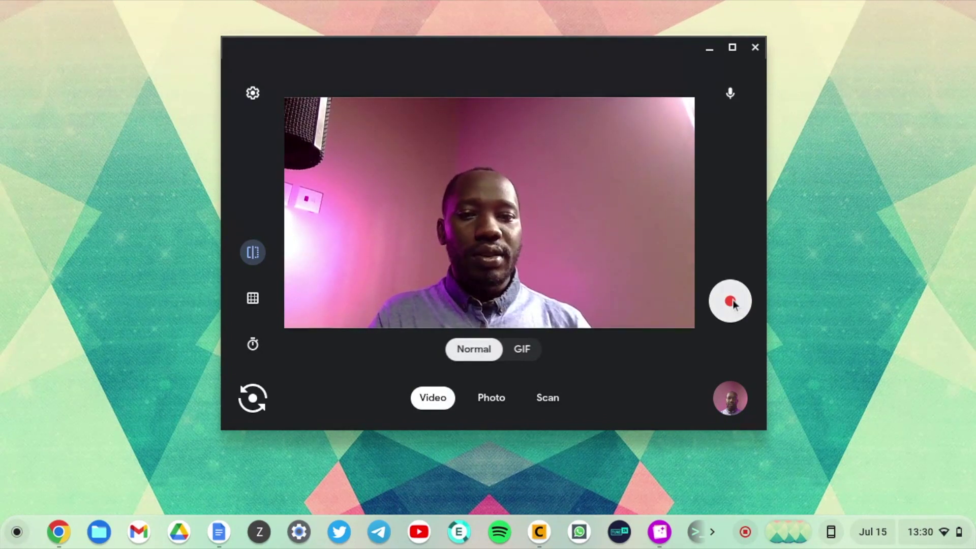
{"action": "left_click", "coordinate": [730, 302]}
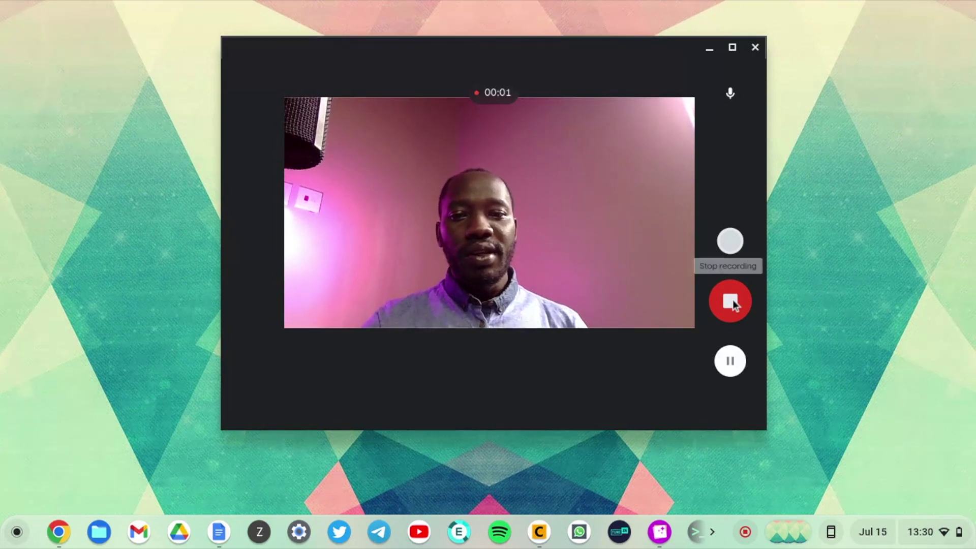
{"action": "left_click", "coordinate": [733, 300]}
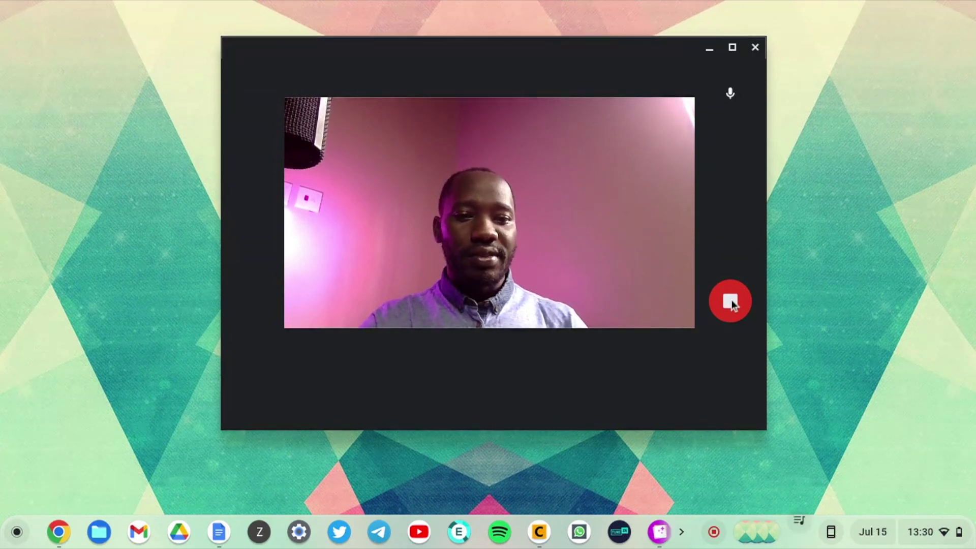
{"action": "left_click", "coordinate": [728, 398]}
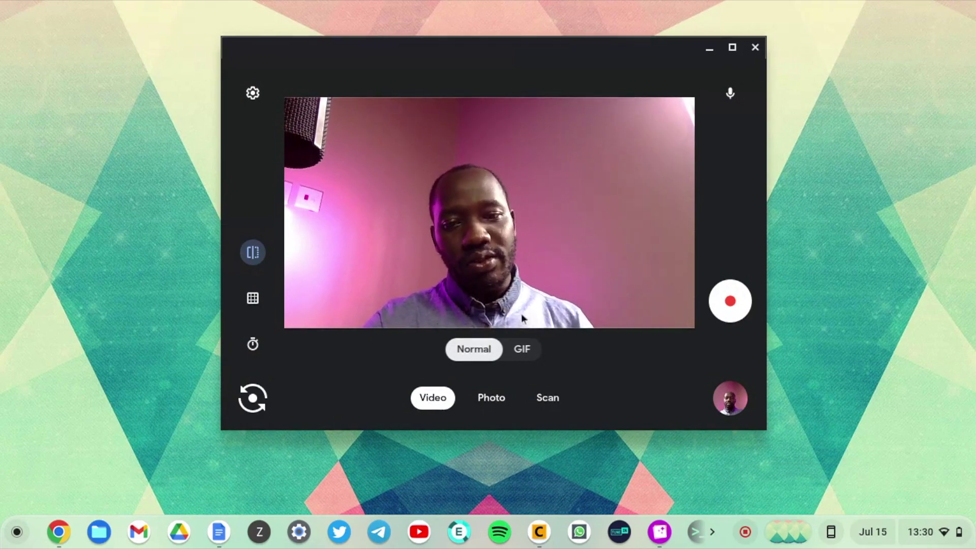
{"action": "left_click", "coordinate": [529, 354]}
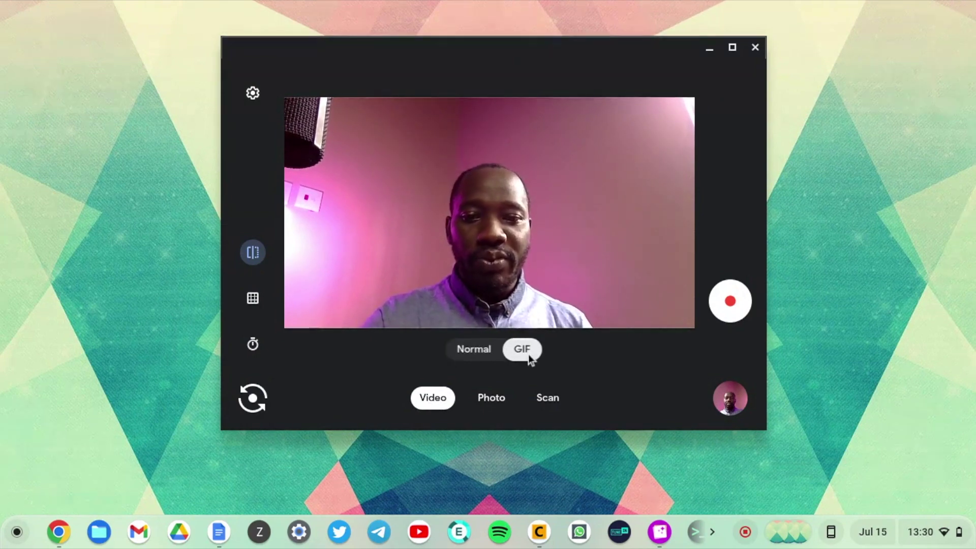
{"action": "left_click", "coordinate": [490, 349]}
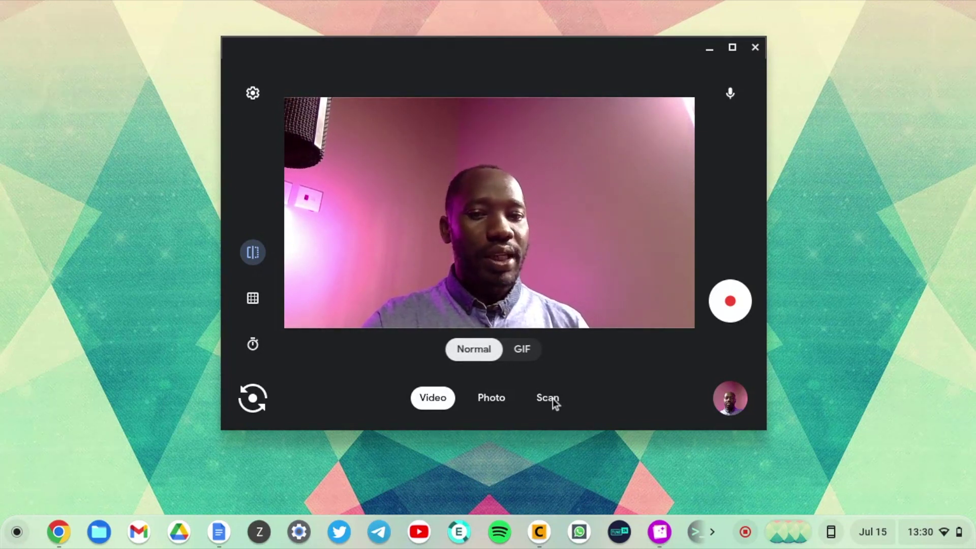
- Switch to Scan mode and capture a document scan of the held-up Cam Link 4K box
{"action": "left_click", "coordinate": [548, 398]}
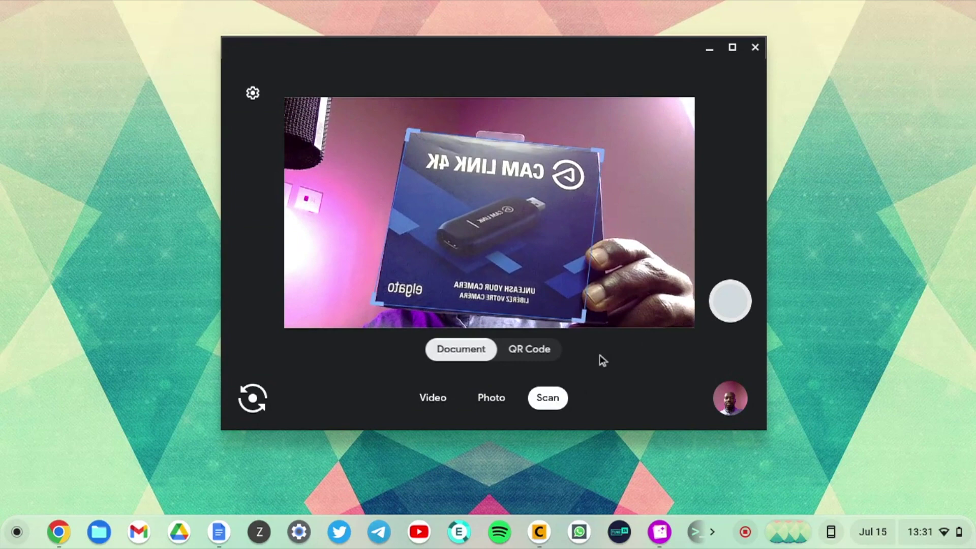
{"action": "left_click", "coordinate": [729, 307]}
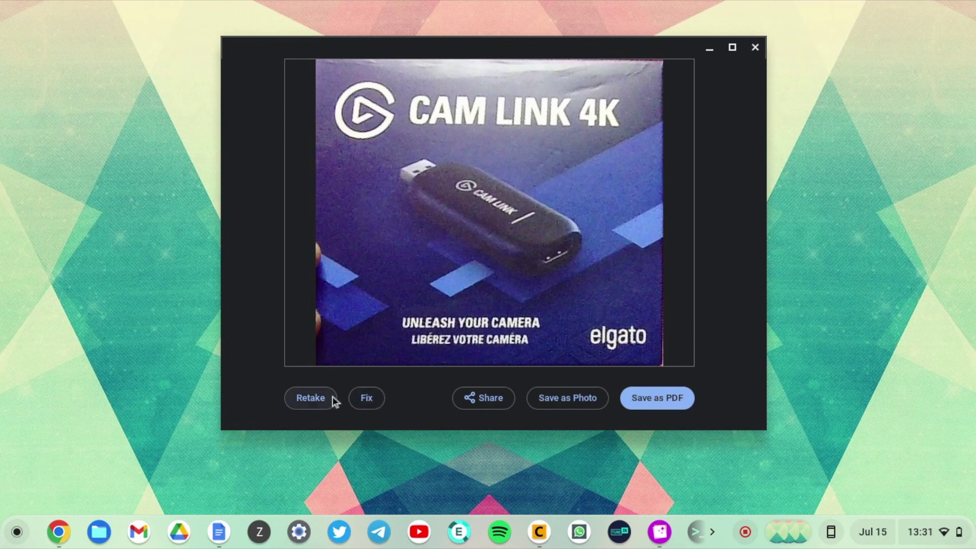
- Refit the scan's crop corners to the box edges and save it as photo SCN_20220715_133116.jpg
{"action": "left_click", "coordinate": [366, 399]}
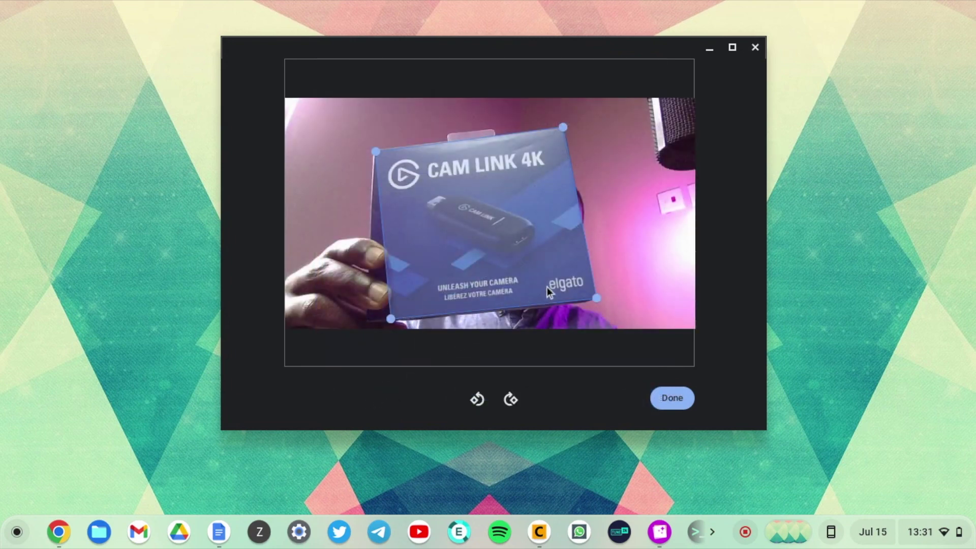
{"action": "left_click_drag", "start_coordinate": [387, 318], "coordinate": [372, 316]}
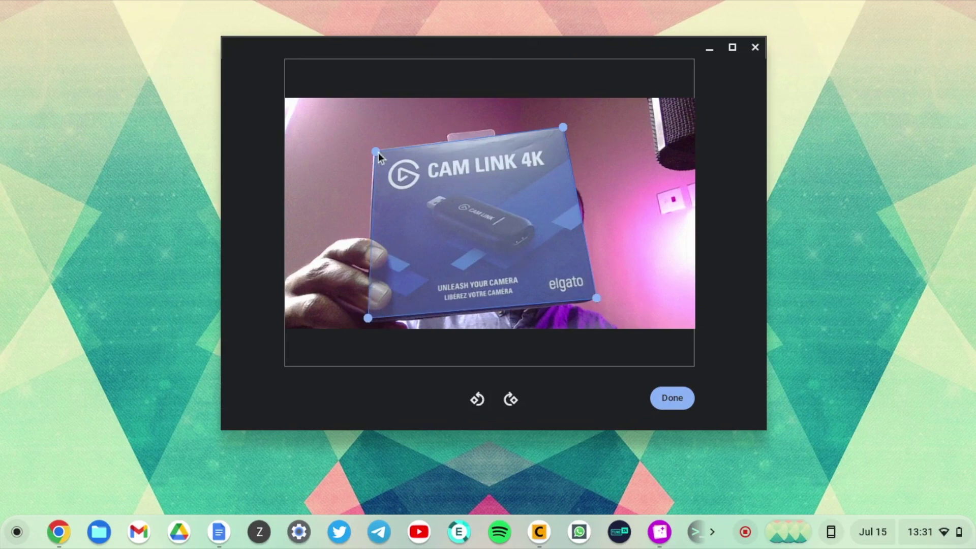
{"action": "left_click_drag", "start_coordinate": [377, 152], "coordinate": [375, 151]}
{"action": "left_click_drag", "start_coordinate": [596, 296], "coordinate": [594, 300]}
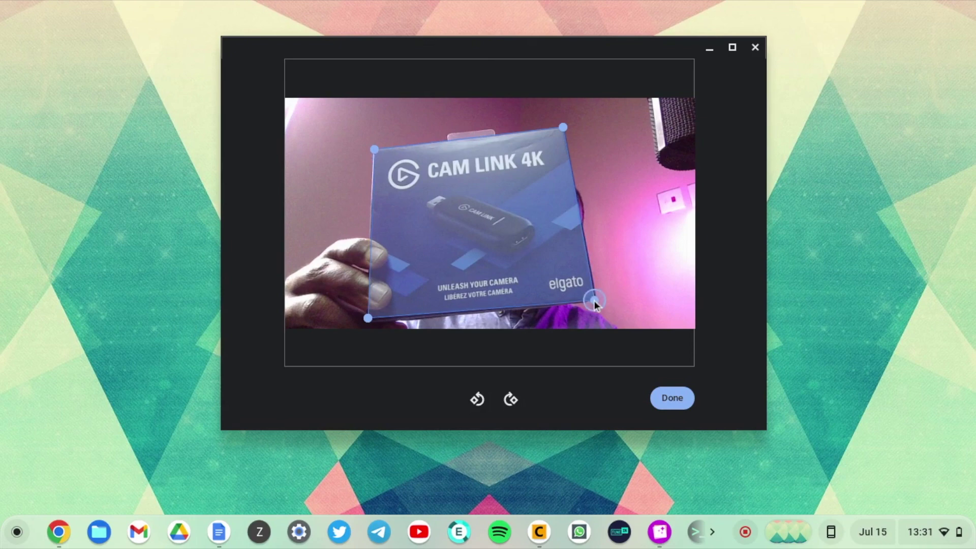
{"action": "left_click", "coordinate": [672, 397]}
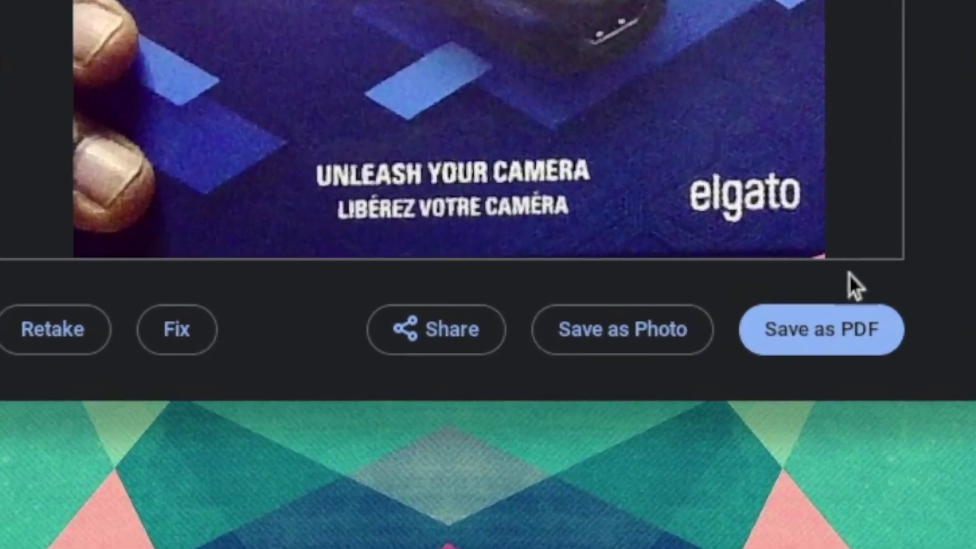
{"action": "left_click", "coordinate": [649, 338]}
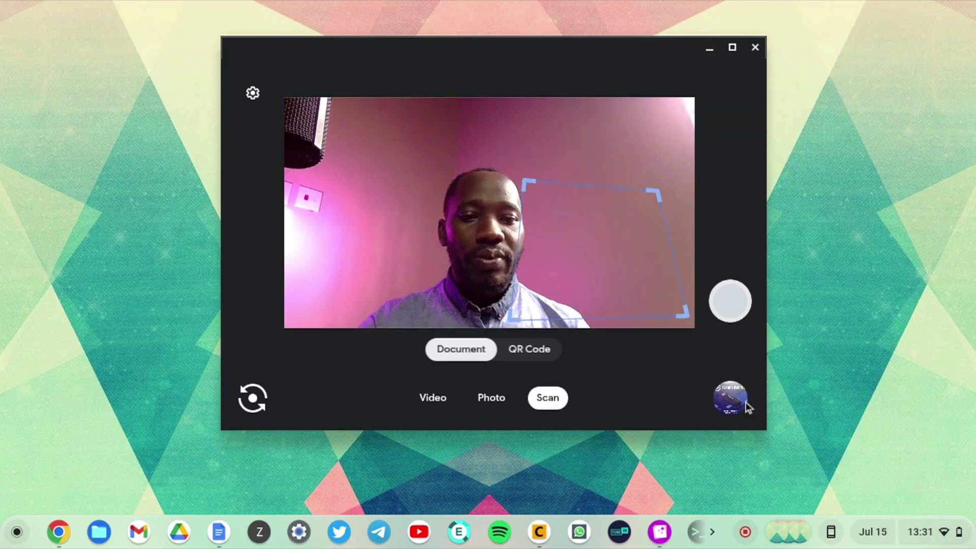
{"action": "left_click", "coordinate": [730, 400]}
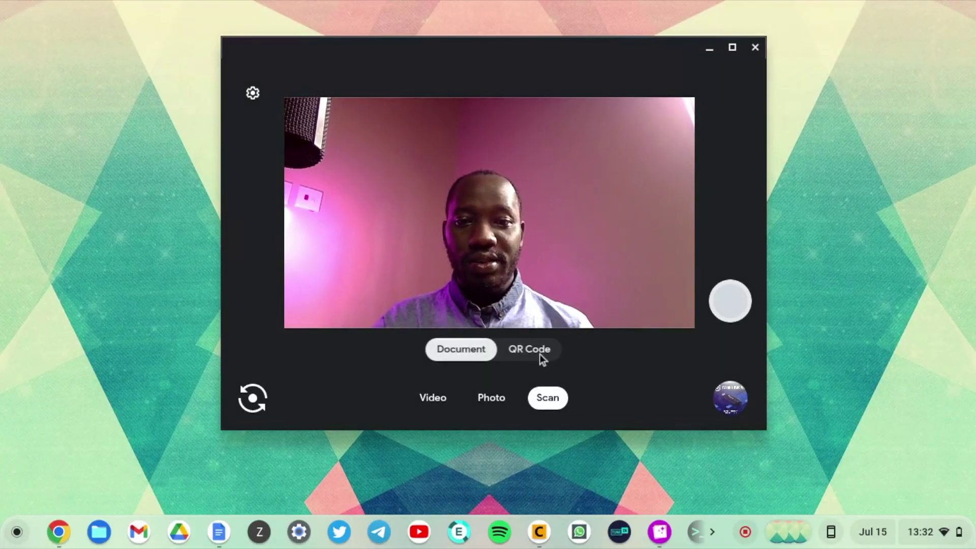
- Switch scanning to QR Code and copy the decoded text from the box's code
{"action": "left_click", "coordinate": [540, 354]}
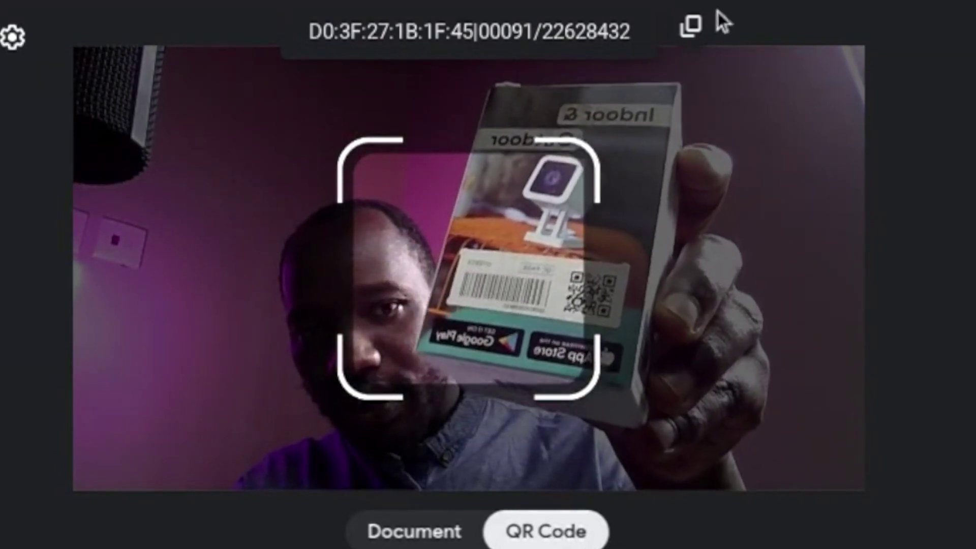
{"action": "left_click", "coordinate": [691, 25]}
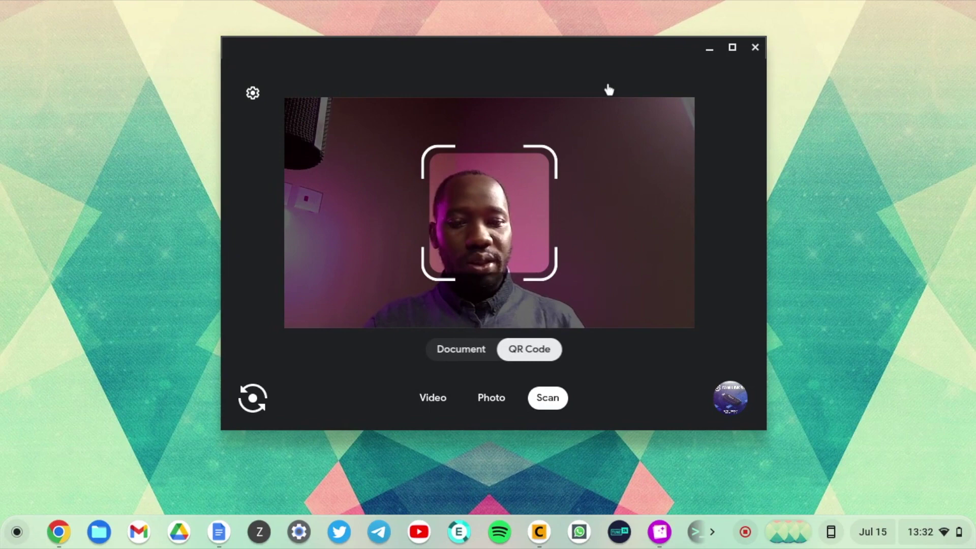
- Check the Photo settings: resolution stays Full and aspect ratio 4:3, then close settings
{"action": "key", "text": "Left"}
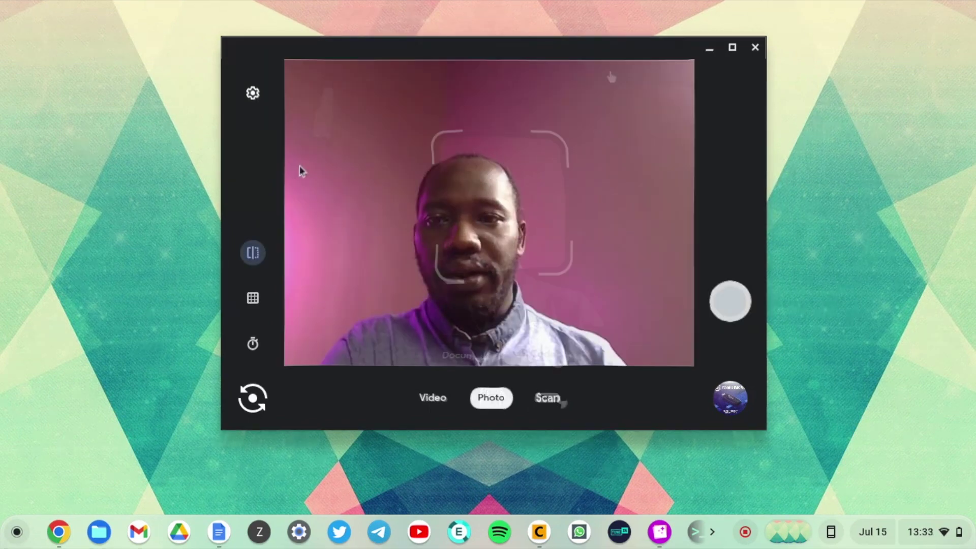
{"action": "left_click", "coordinate": [253, 94]}
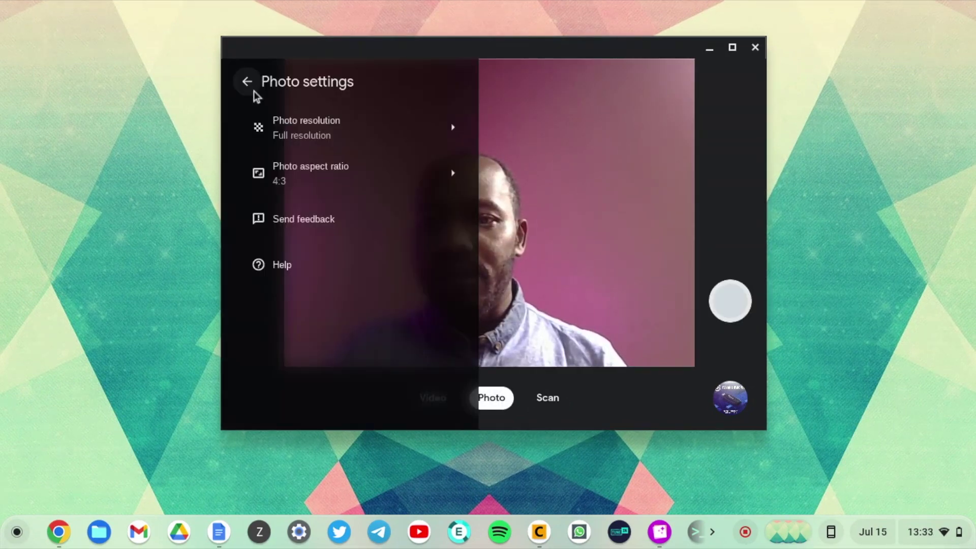
{"action": "left_click", "coordinate": [360, 135]}
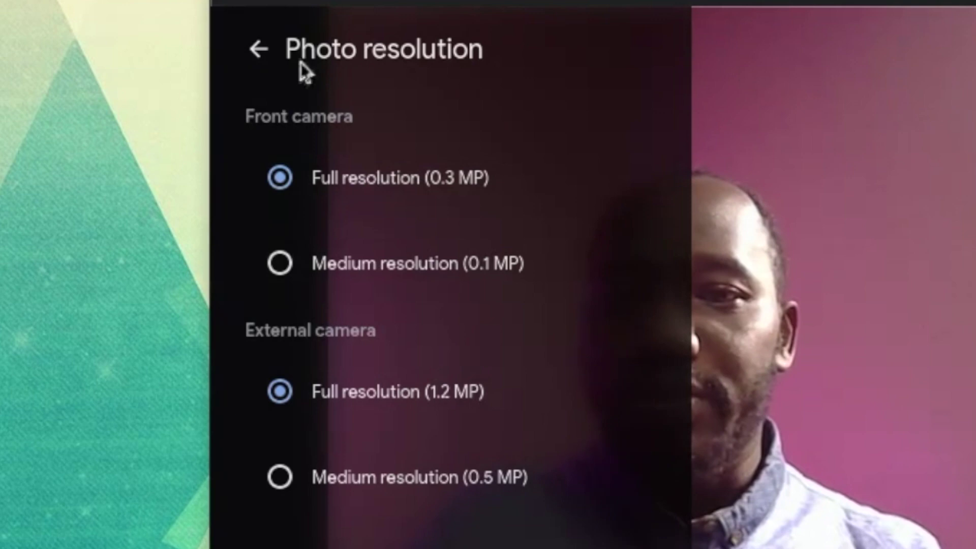
{"action": "left_click", "coordinate": [260, 49]}
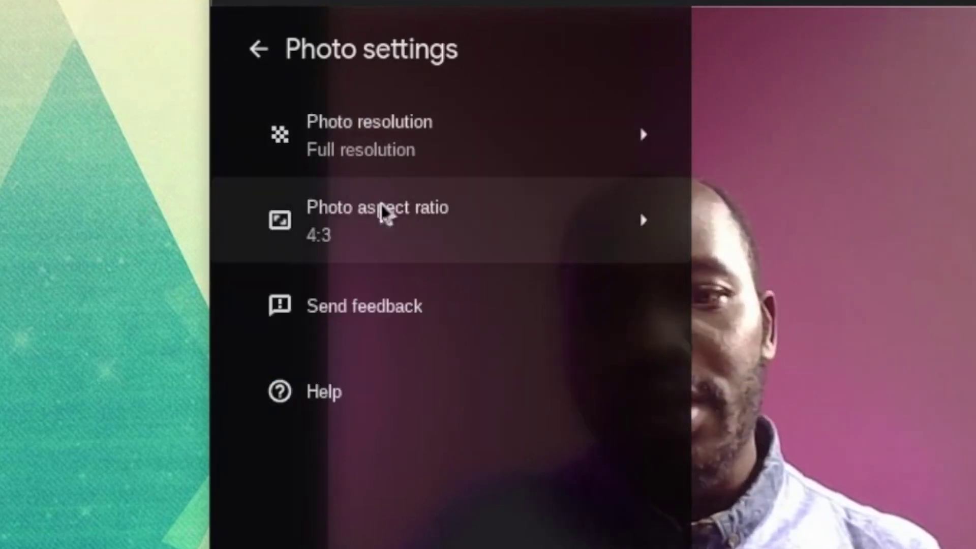
{"action": "left_click", "coordinate": [404, 223]}
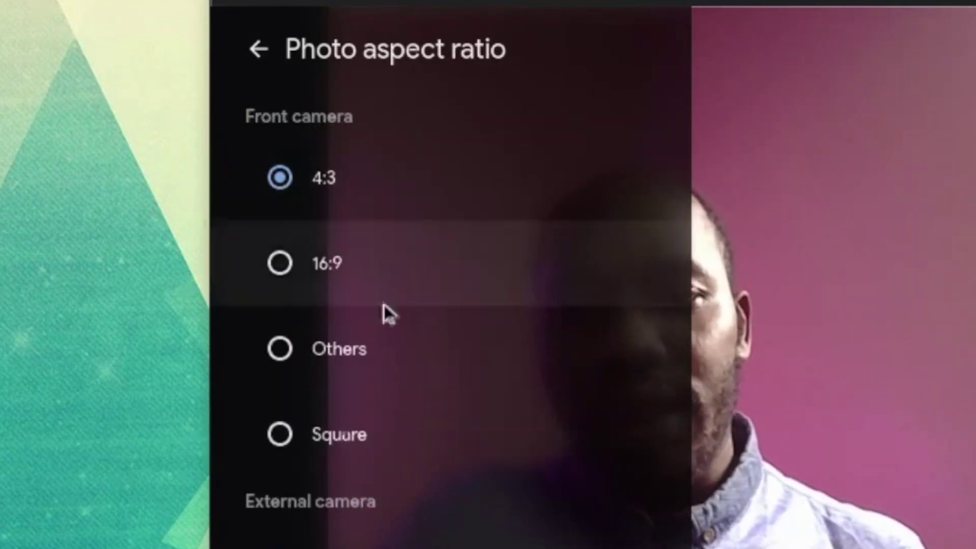
{"action": "left_click", "coordinate": [260, 51]}
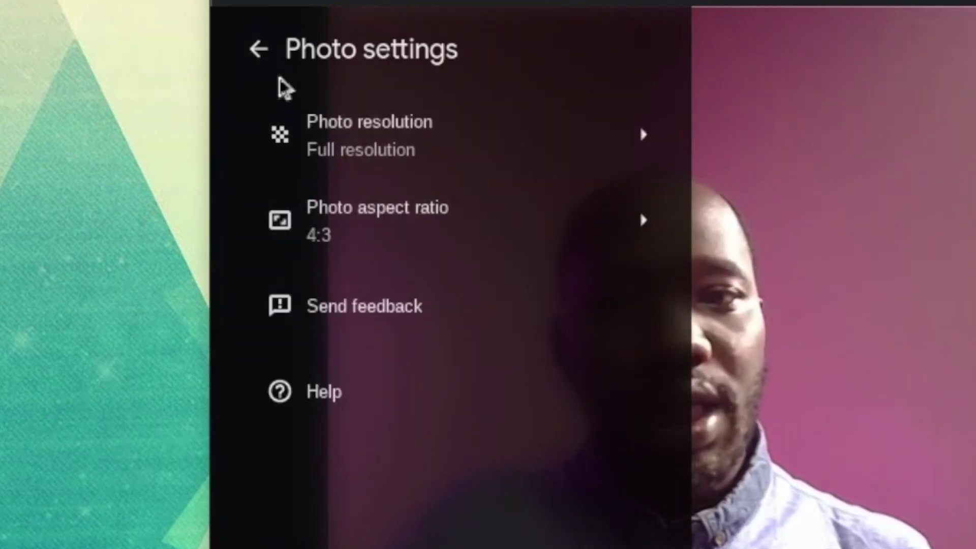
{"action": "left_click", "coordinate": [263, 53]}
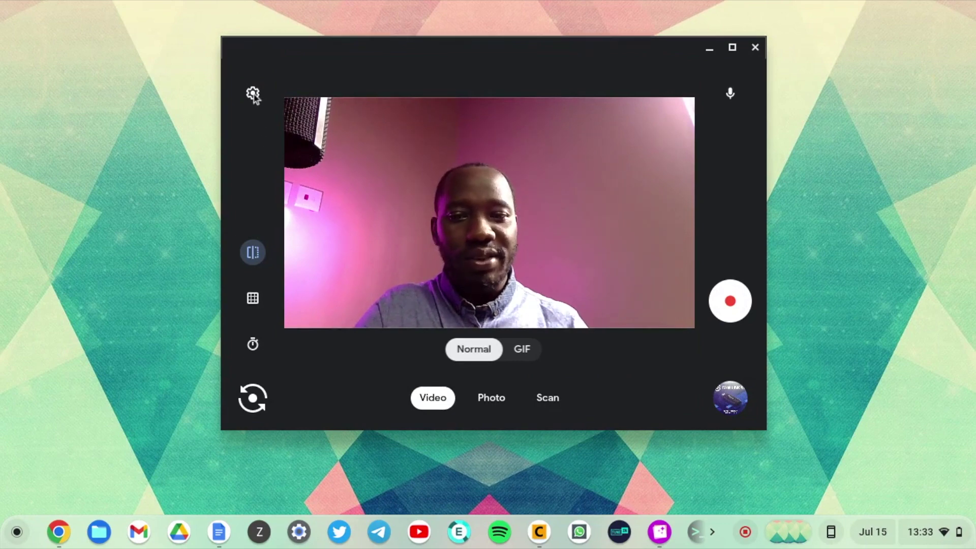
{"action": "left_click", "coordinate": [253, 94]}
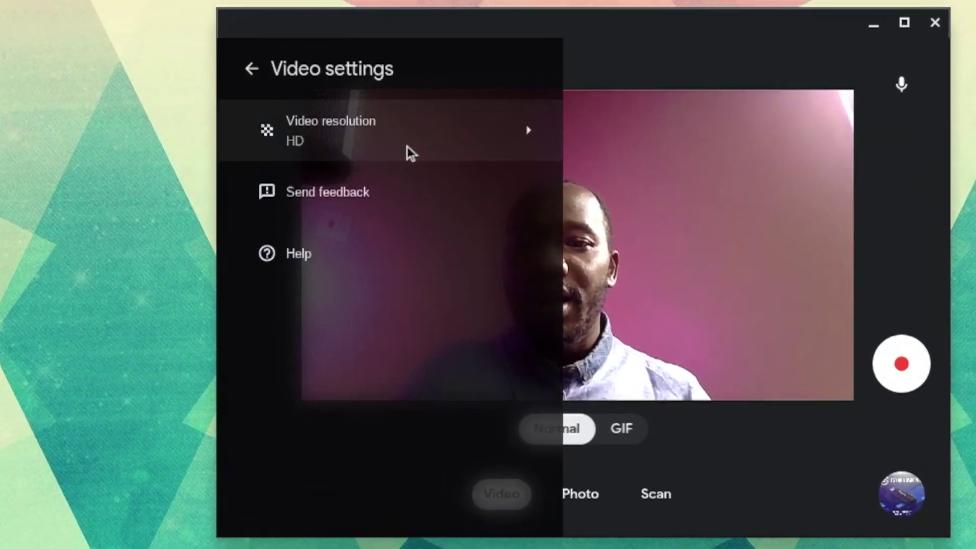
{"action": "left_click", "coordinate": [362, 140]}
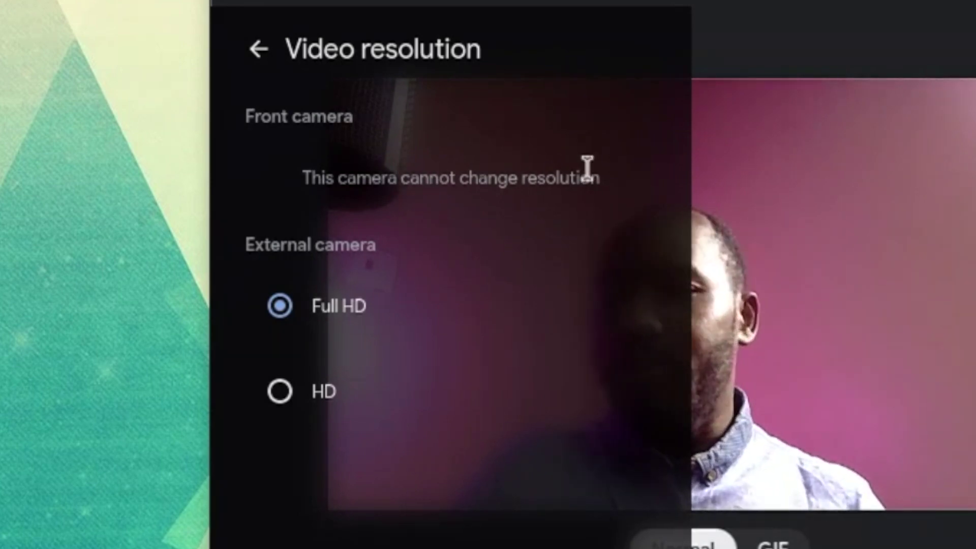
{"action": "left_click", "coordinate": [266, 45]}
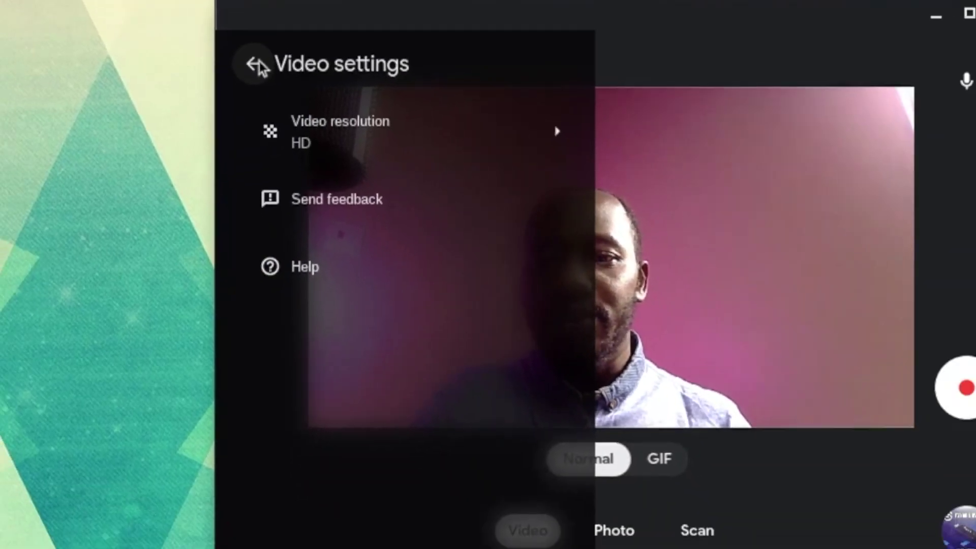